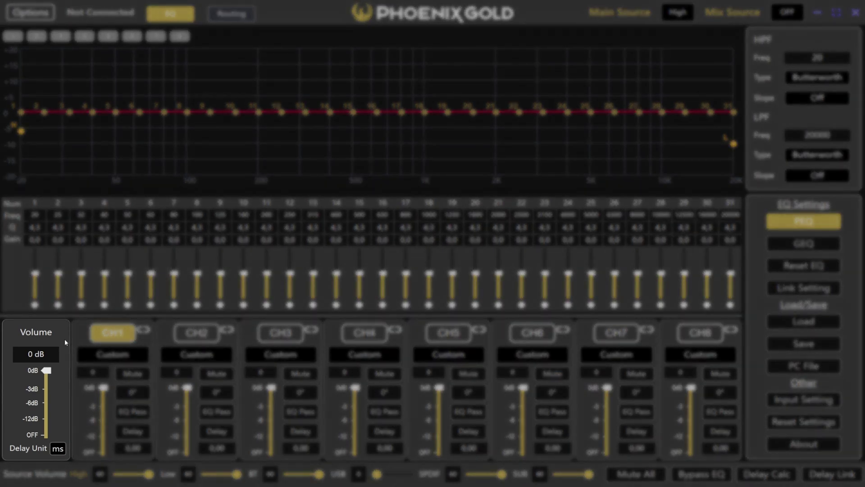
Lower the main volume in stages to -3 dB, -6 dB and finally -12 dB
left_click_drag(50, 374, 50, 392)
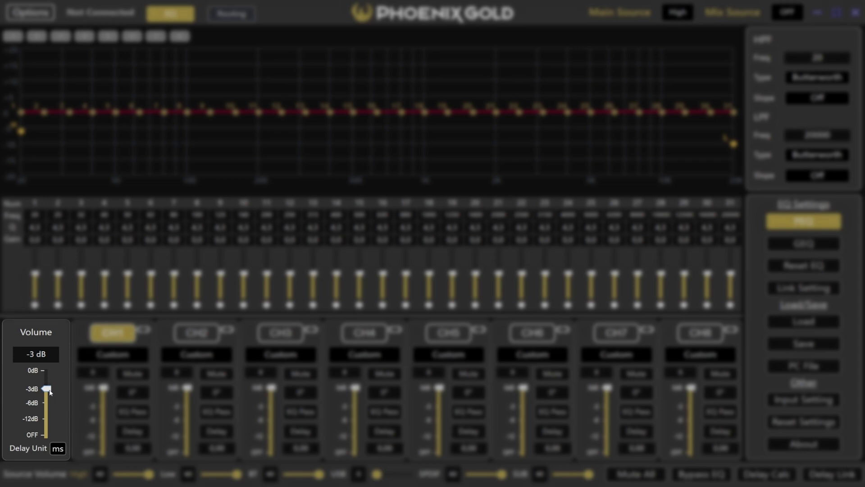
left_click_drag(50, 391, 51, 406)
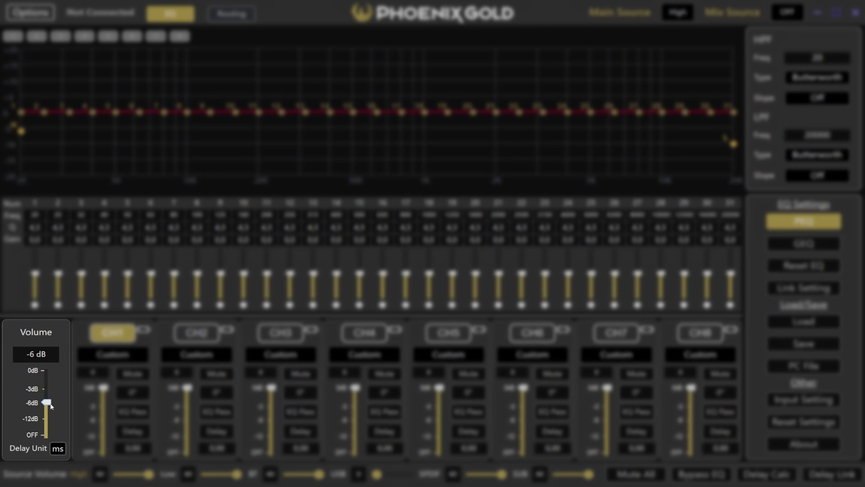
left_click_drag(51, 406, 51, 422)
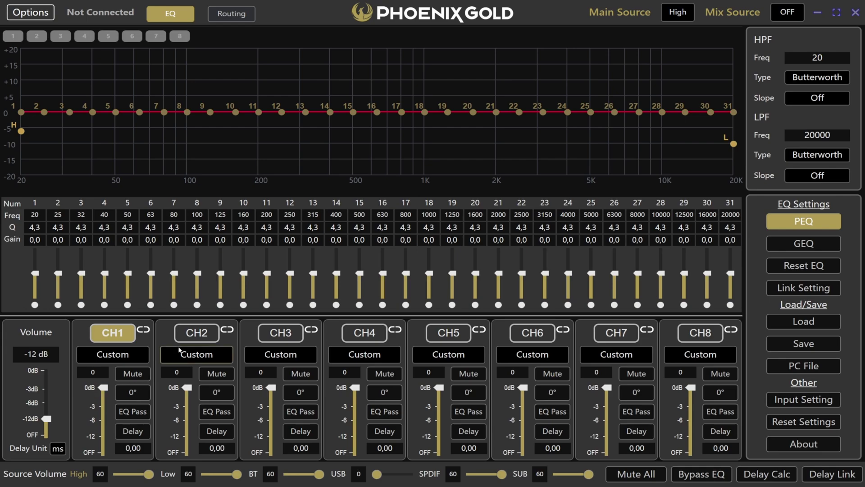
Switch through channels 2 and 3 to channel 4 and lower channel 4's level to -2 dB
left_click(201, 335)
left_click(277, 337)
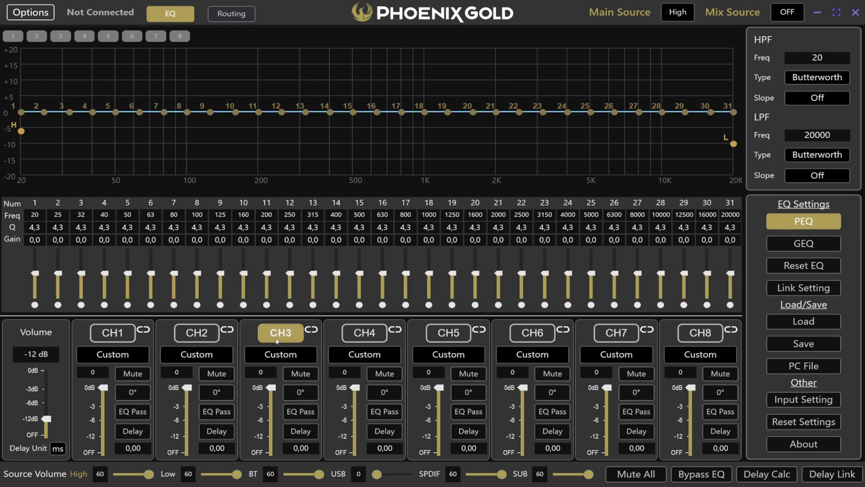
left_click(365, 334)
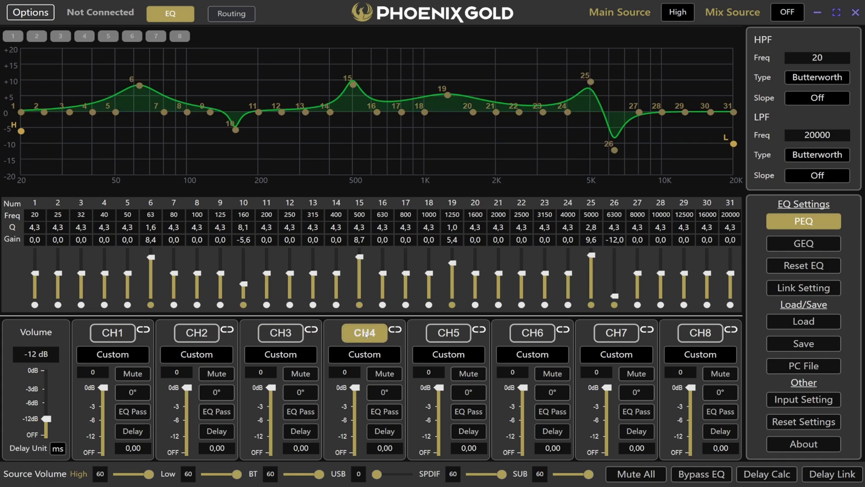
mouse_move(355, 388)
left_mouse_down()
mouse_move(355, 447)
mouse_move(355, 400)
left_mouse_up()
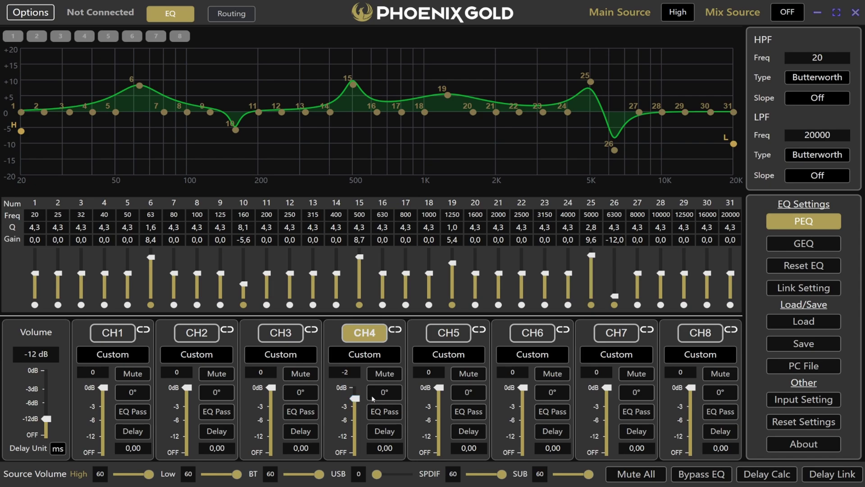
Try channel 4's mute, 180° phase and EQ Pass one at a time, switching each back off
left_click(396, 376)
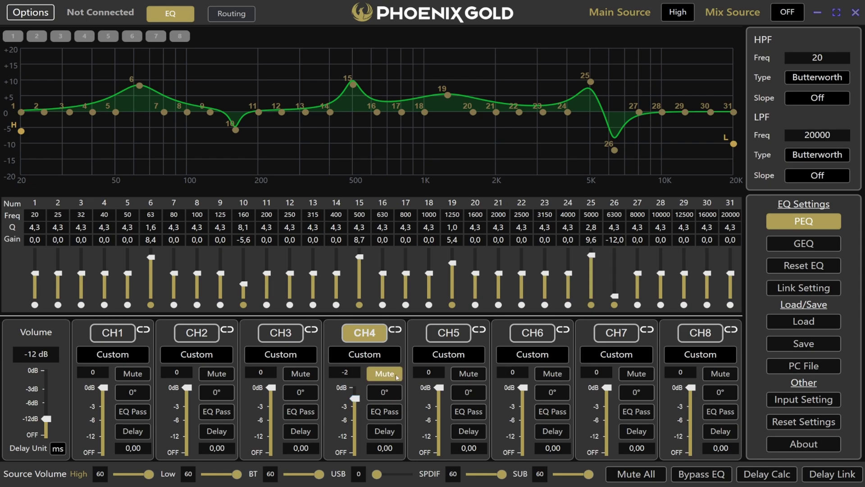
left_click(397, 376)
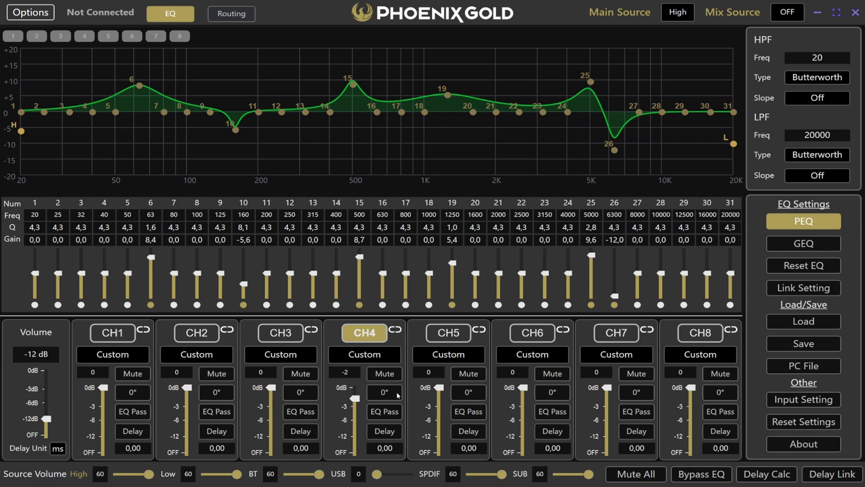
left_click(398, 395)
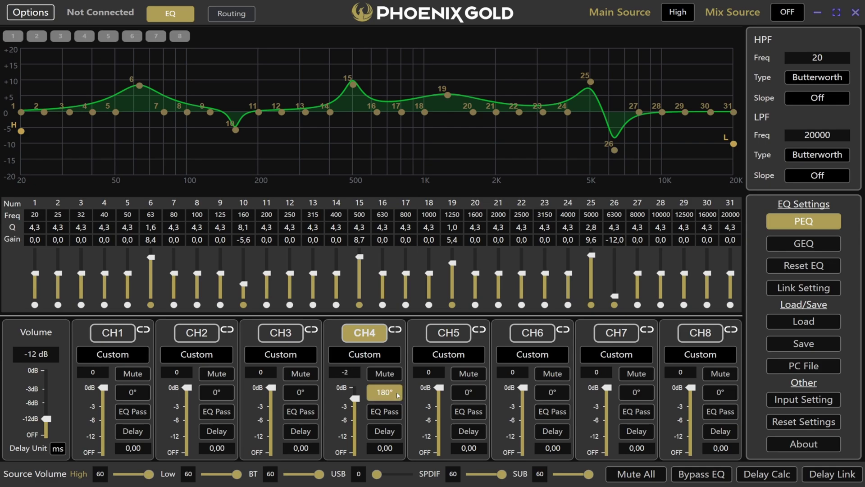
left_click(397, 395)
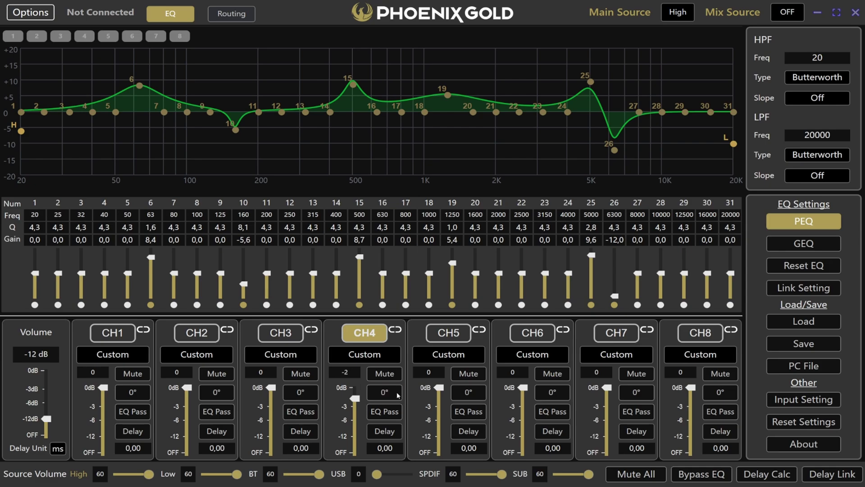
left_click(399, 417)
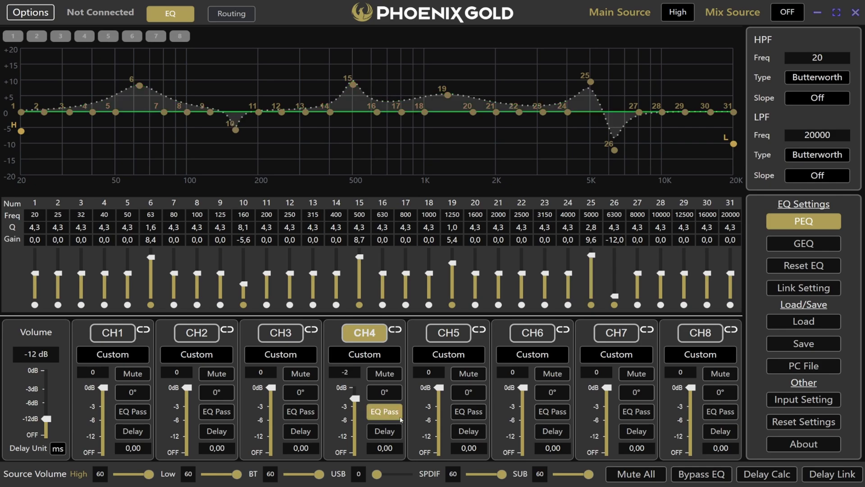
left_click(399, 418)
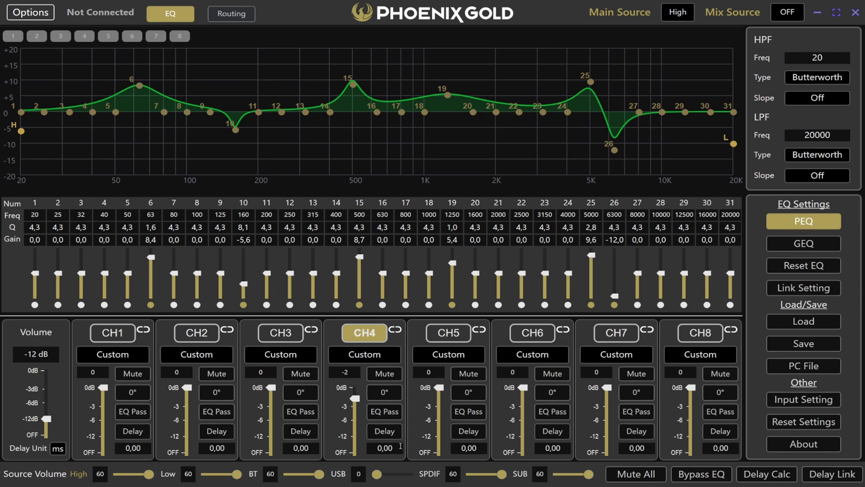
Change the delay unit to cm
left_click(63, 448)
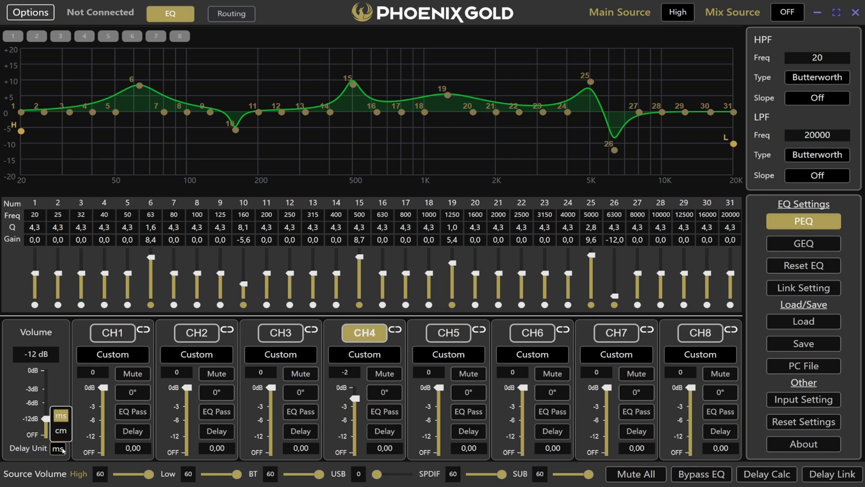
left_click(61, 431)
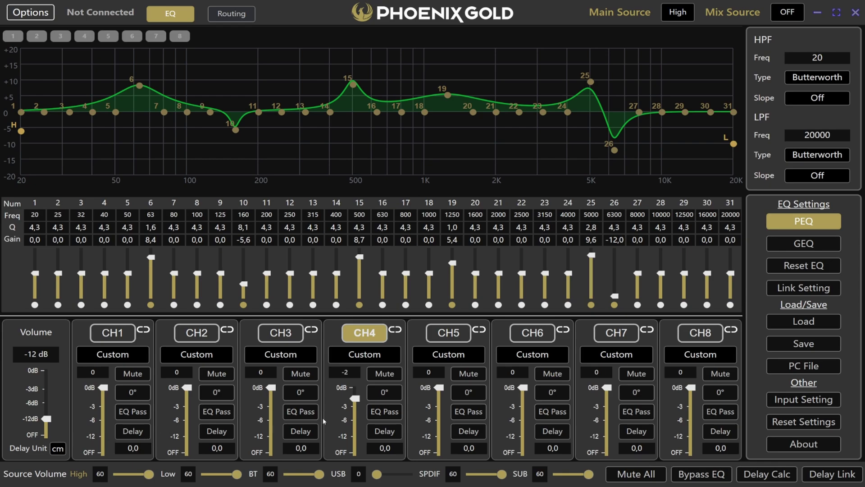
Select channel 5 and assign it the FL Midrange speaker type
left_click(462, 334)
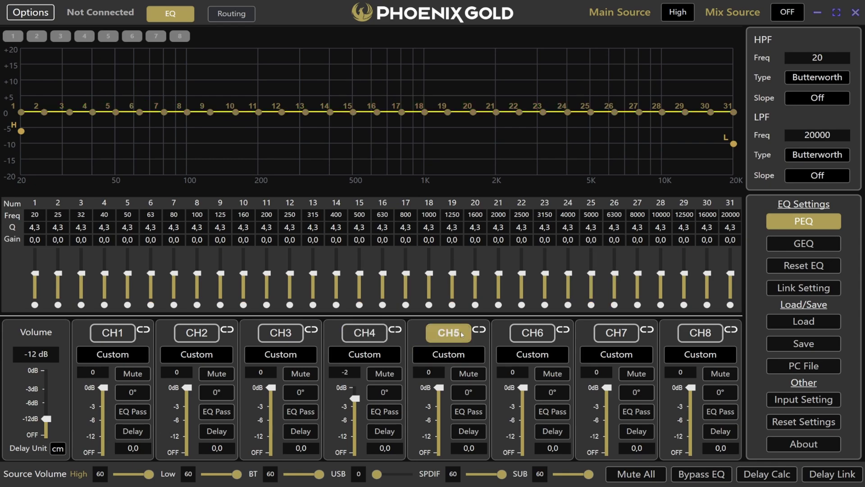
left_click(461, 356)
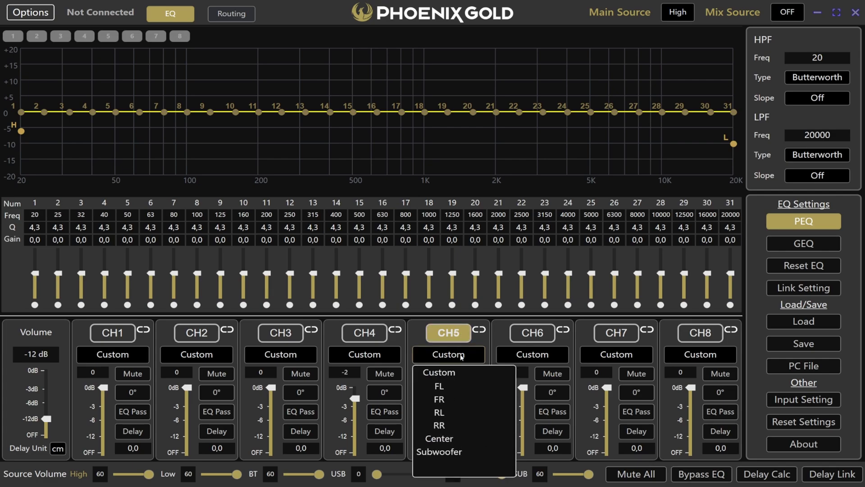
left_click(443, 391)
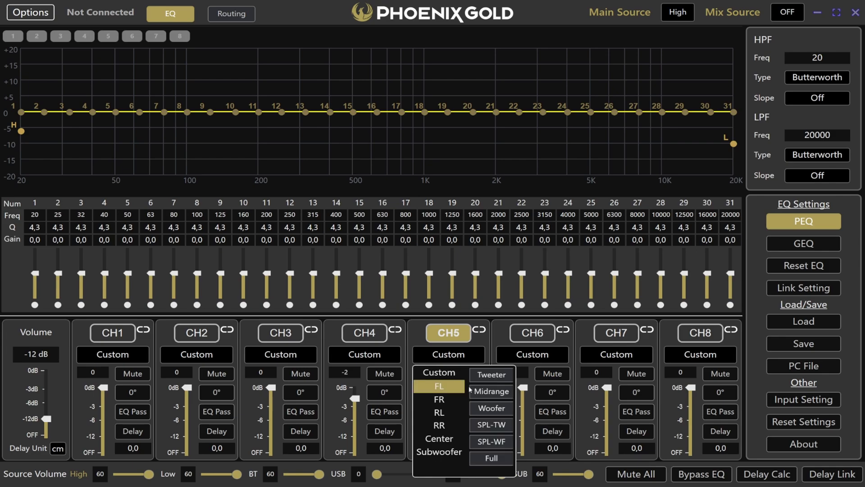
left_click(508, 392)
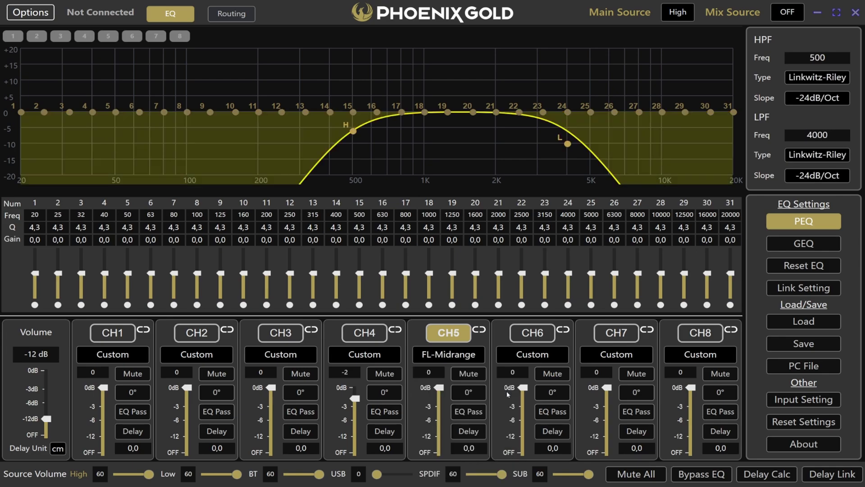
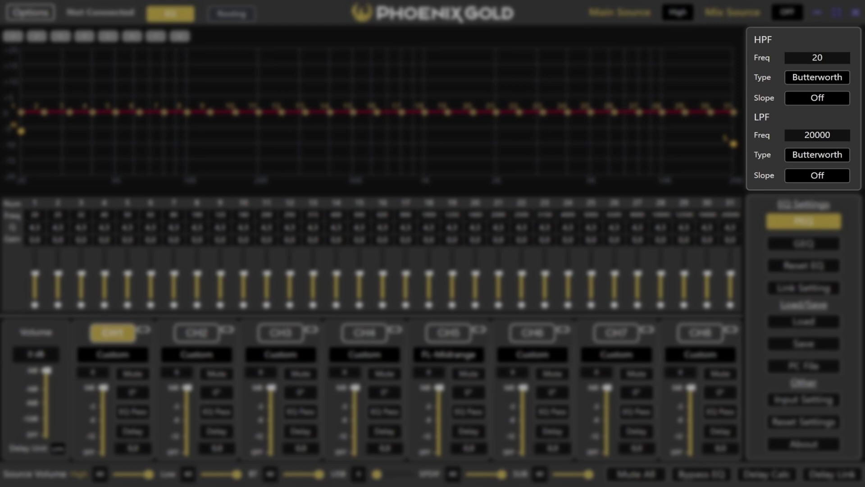
Set channel 1's high-pass filter to type Bessel with a -24dB/Oct slope
left_click(817, 77)
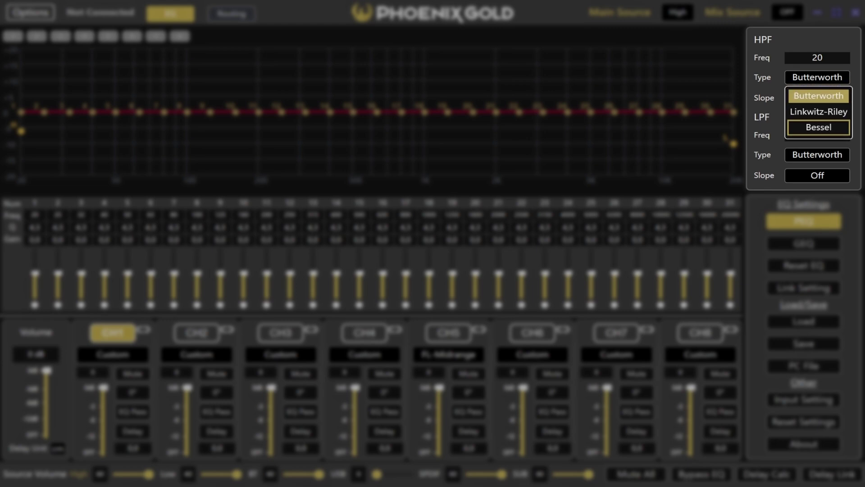
left_click(819, 128)
left_click(817, 97)
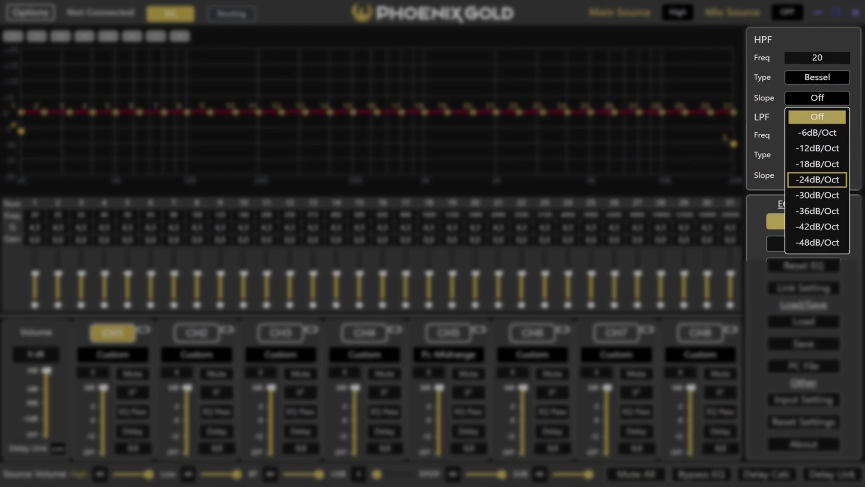
key("Return")
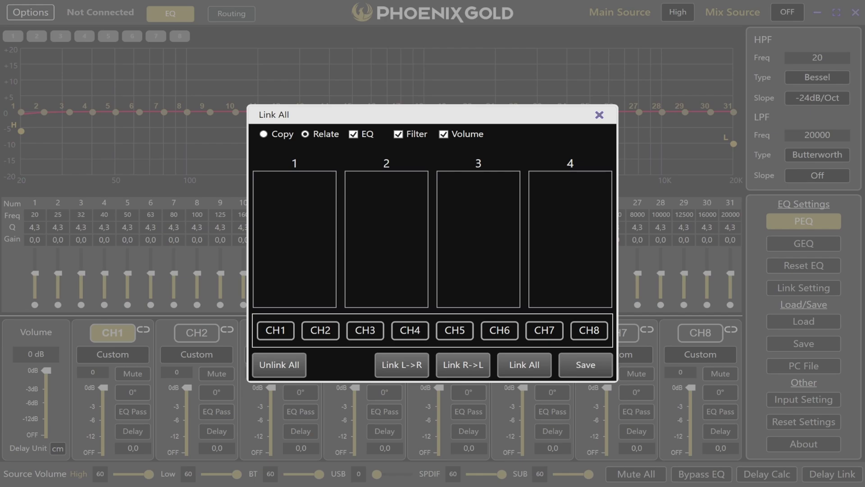
Link the channels in left-to-right pairs, relating their EQ, filter and volume
left_click(401, 364)
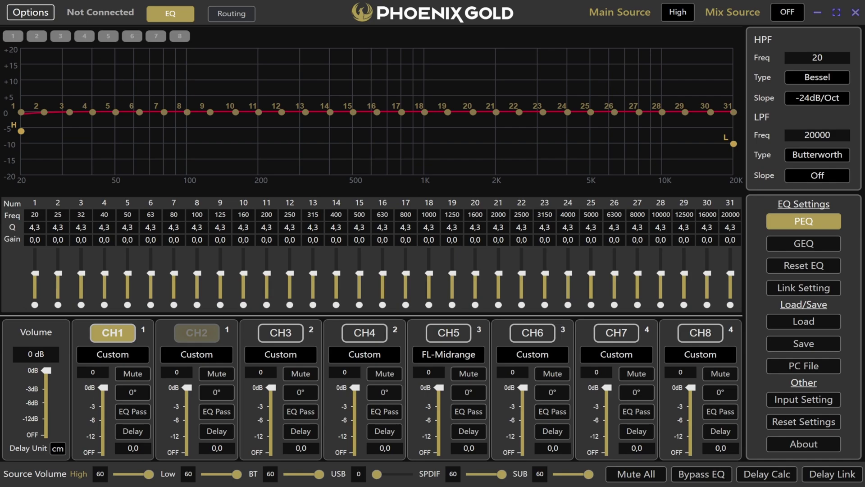
Take channel 3 out of its link group by setting it to Not synced
left_click(311, 329)
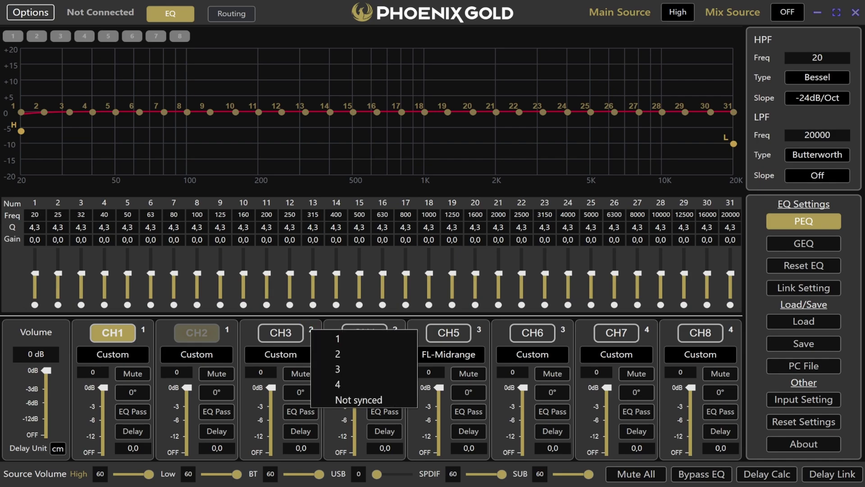
key("Down")
key("Down")
key("Down")
key("Down")
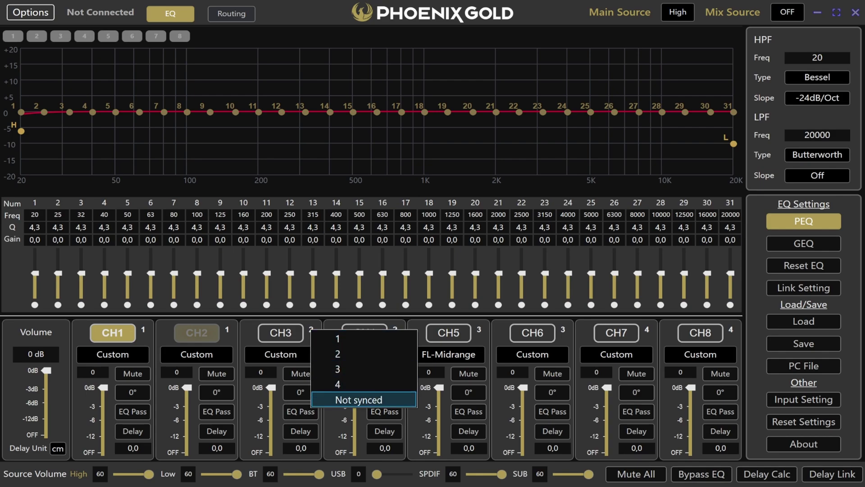
key("Return")
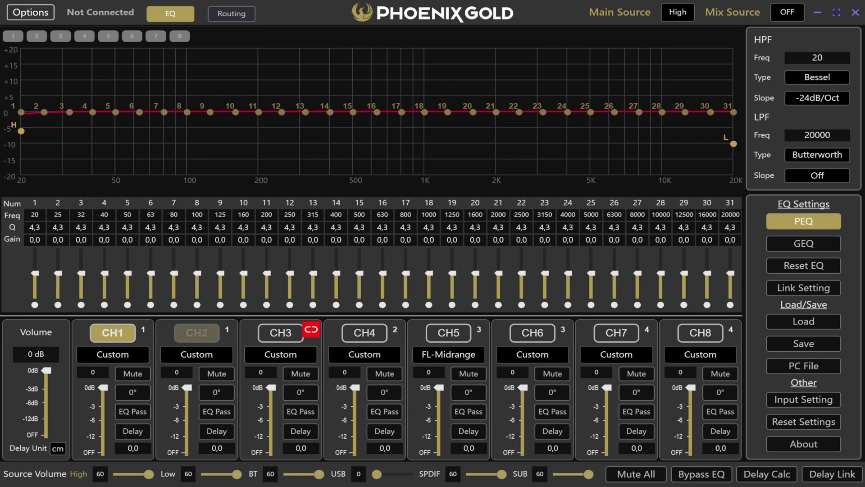
Assign channel 3 to link group 2 again
key("space")
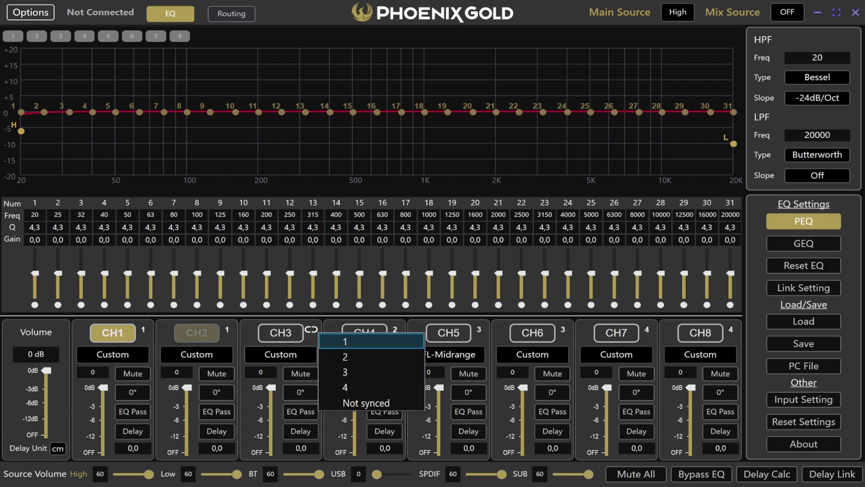
key("Down")
key("Return")
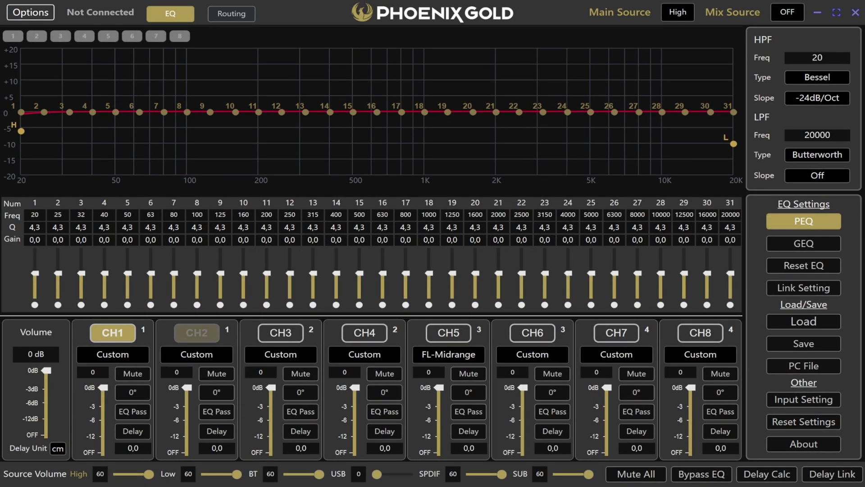
Load Preset - 1 and save the current settings to Preset - 3
left_click(803, 320)
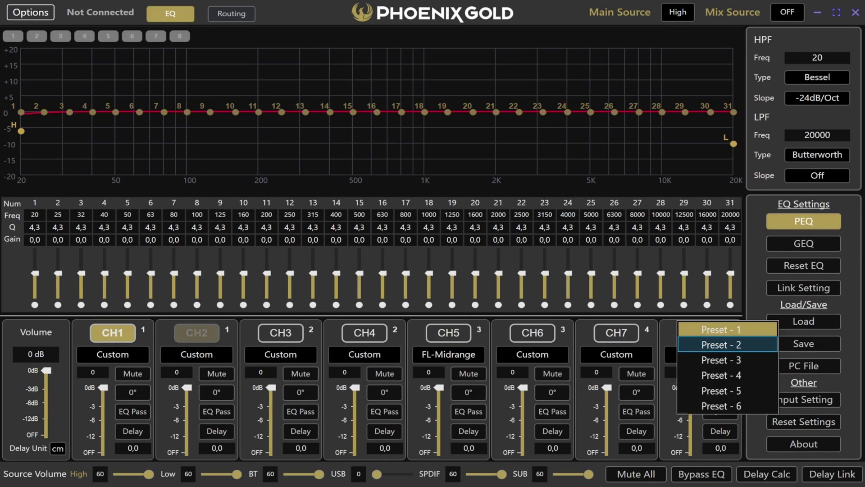
left_click(721, 329)
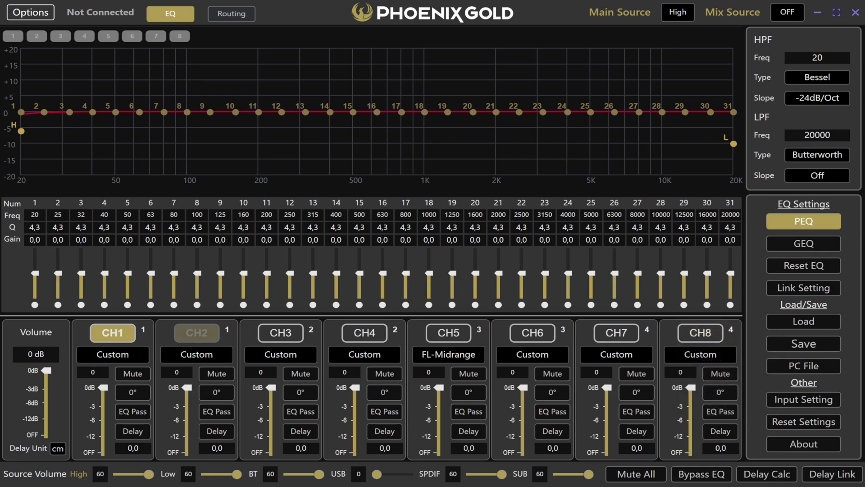
left_click(803, 343)
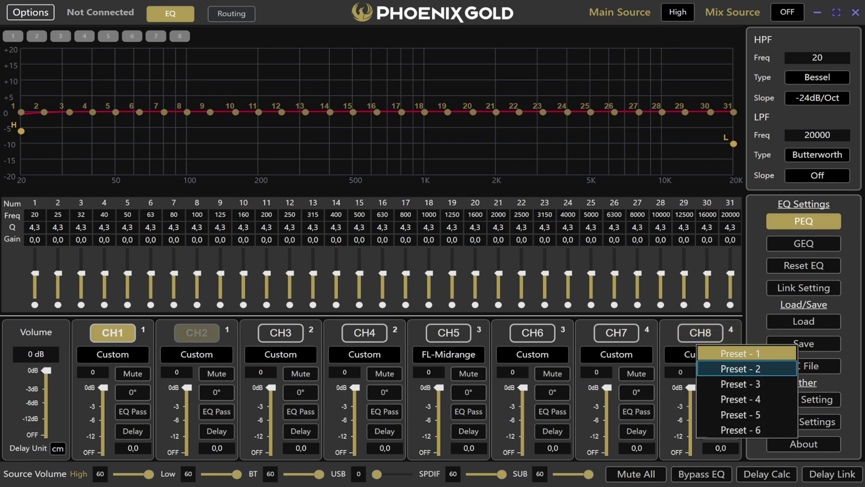
left_click(740, 384)
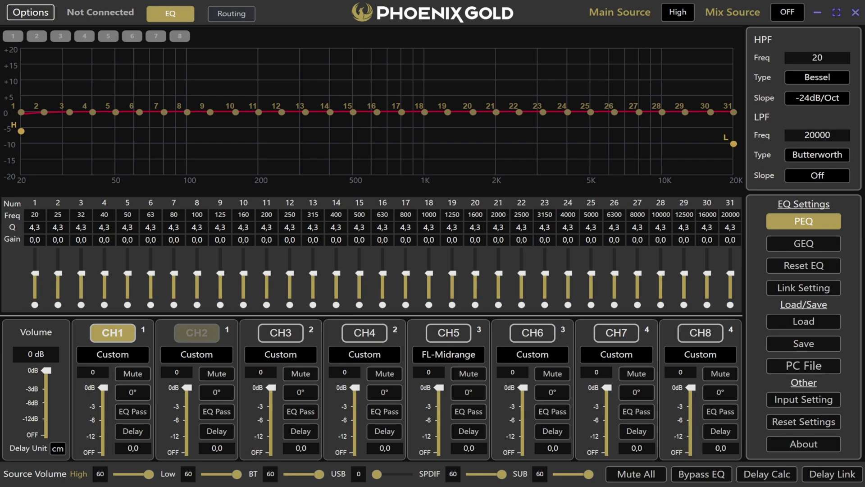
Look through the PC File options for saving and loading presets
left_click(803, 365)
mouse_move(766, 373)
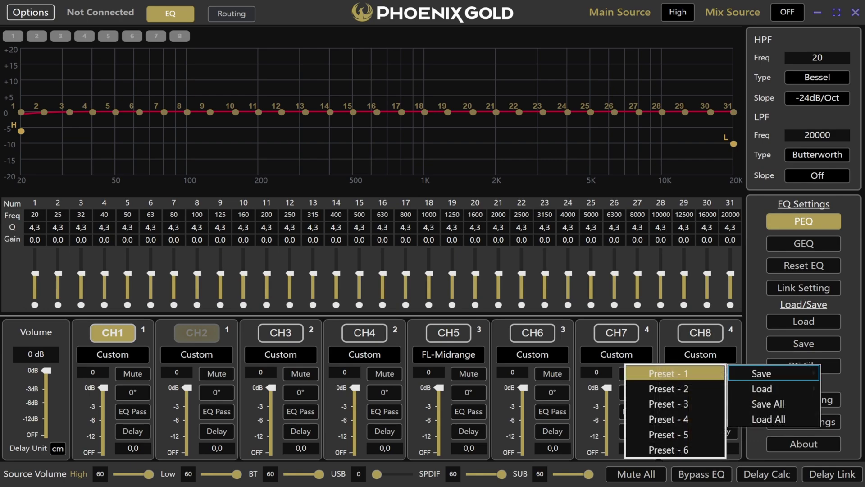
mouse_move(766, 389)
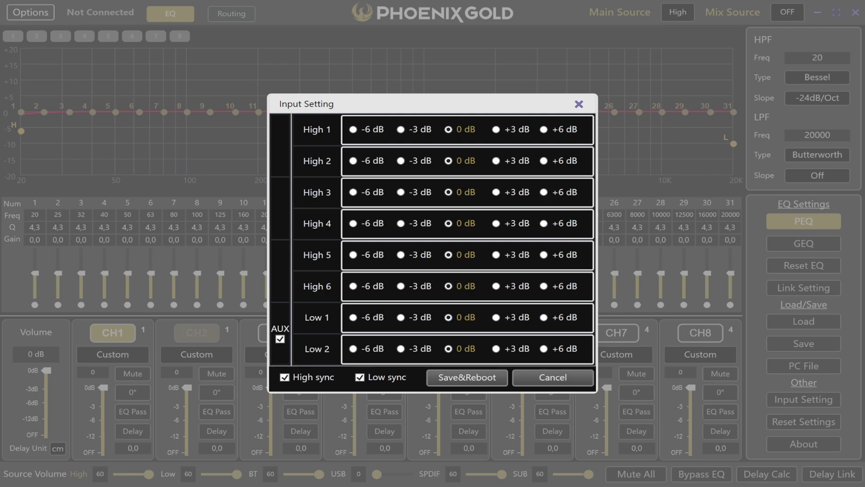
Try the synced high-level inputs at -6, +6, -3 and +3 dB, and set them back to 0 dB
left_click(353, 285)
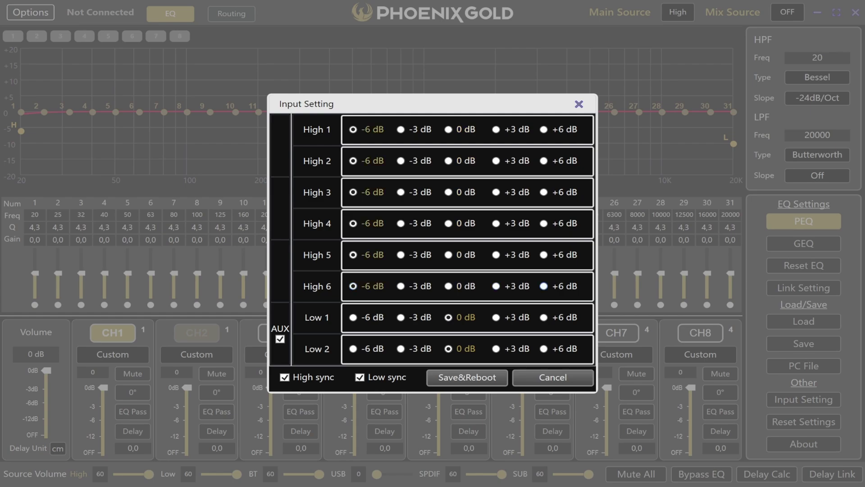
left_click(544, 286)
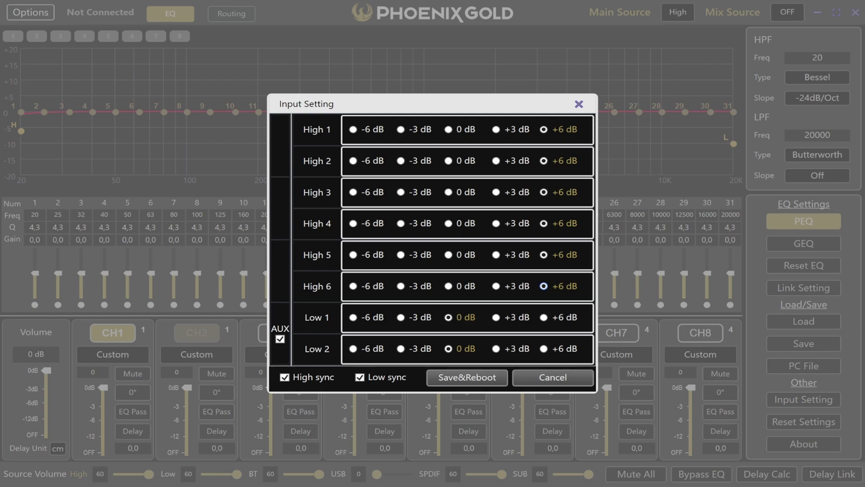
left_click(400, 286)
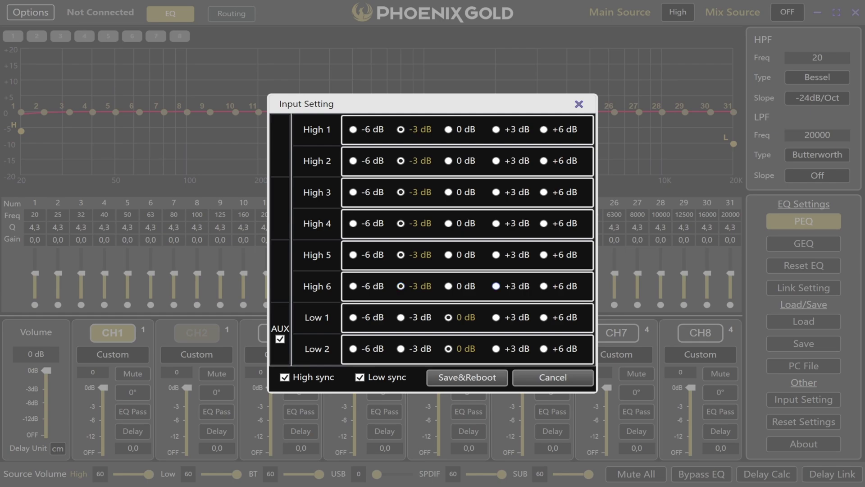
left_click(496, 285)
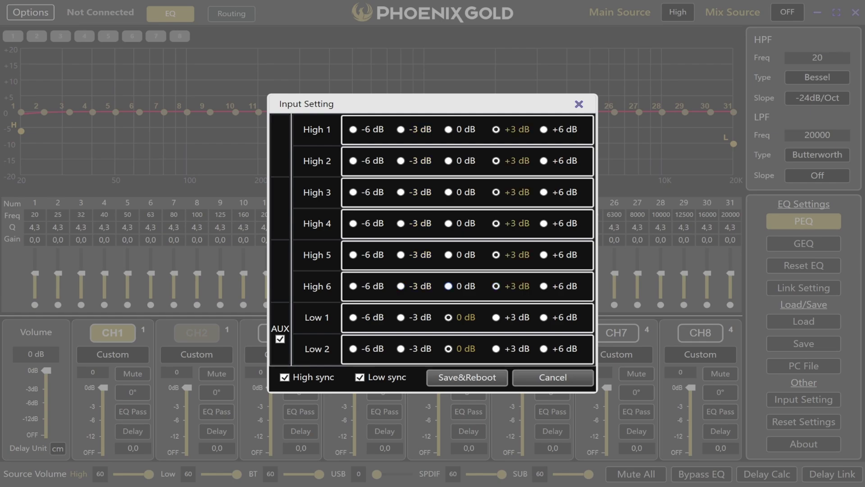
left_click(448, 286)
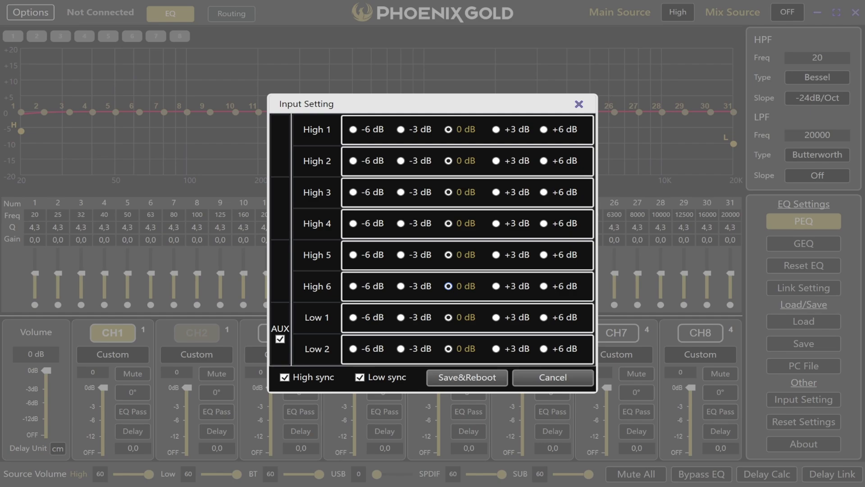
key("Return")
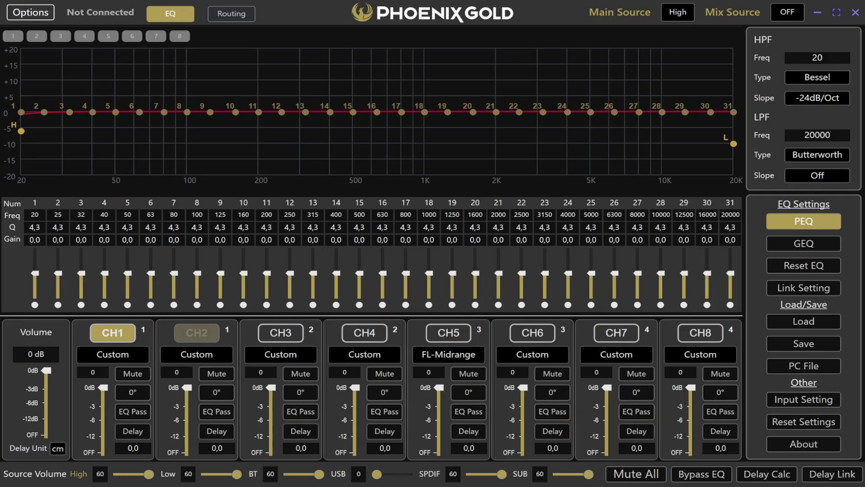
Mute and unmute all channels, and switch the EQ bypass for all channels on and off again
left_click(636, 473)
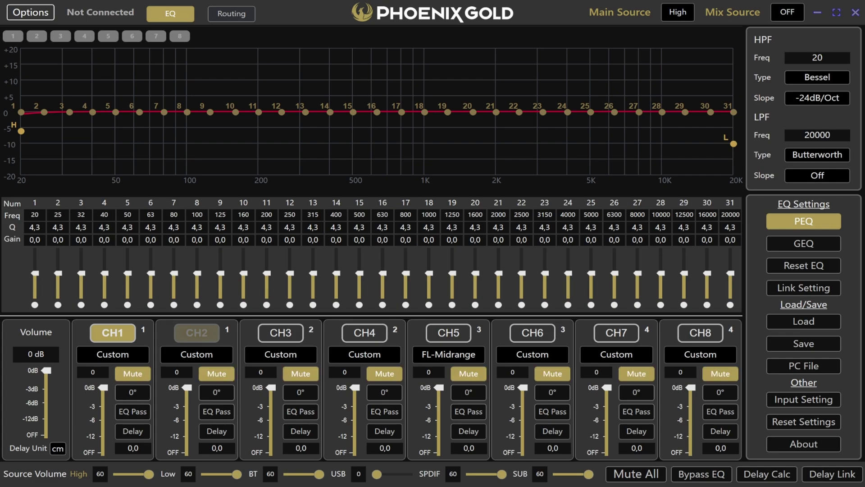
left_click(636, 473)
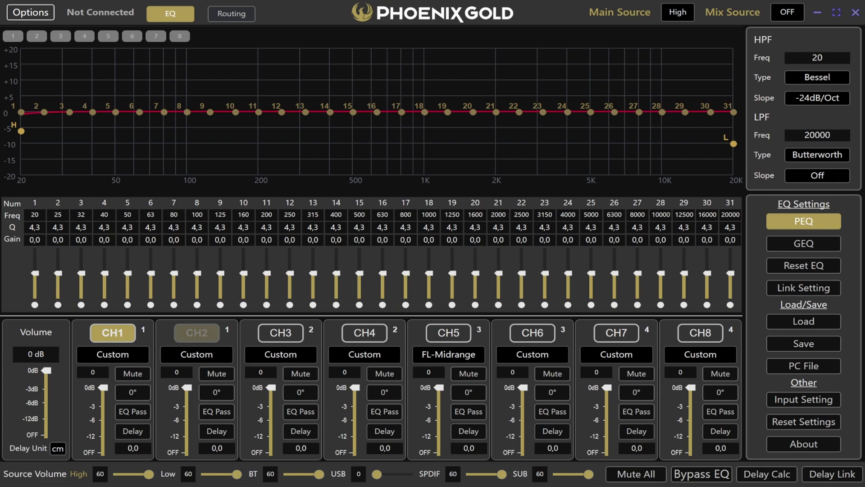
left_click(701, 474)
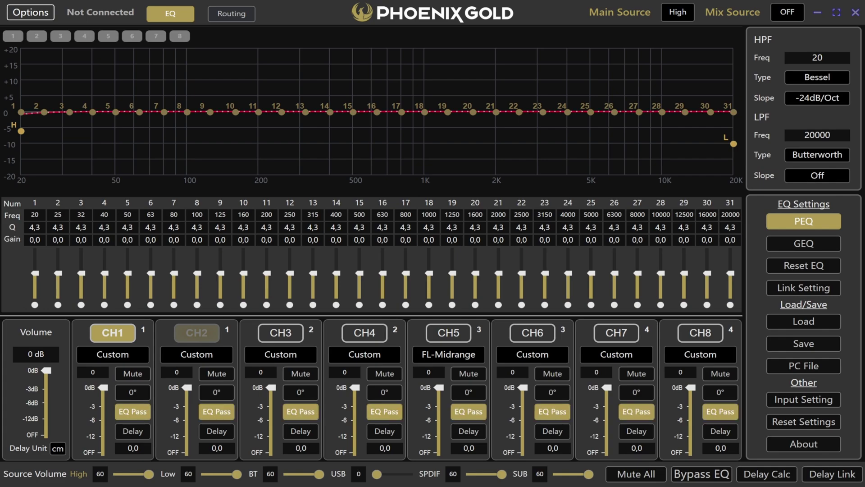
left_click(702, 474)
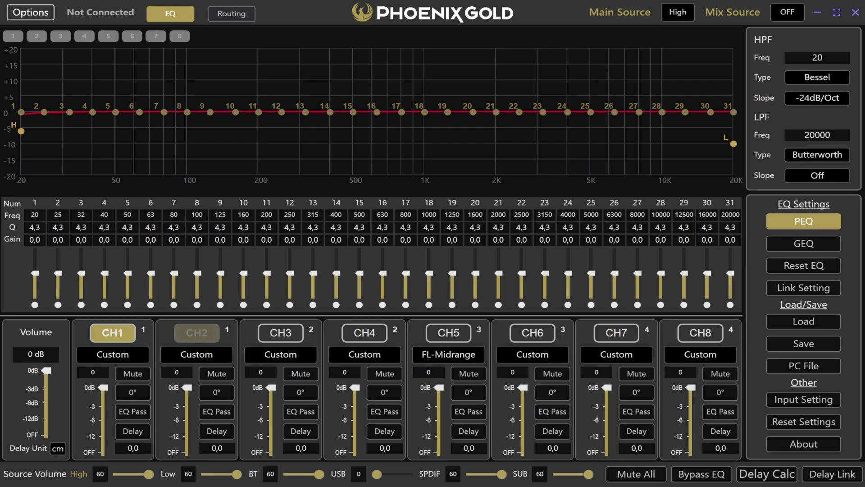
In the delay calculator, set the output distances to 90 cm for CH1, 120 cm for CH2, 80 cm for CH3 and 140 cm for CH4
left_click(767, 474)
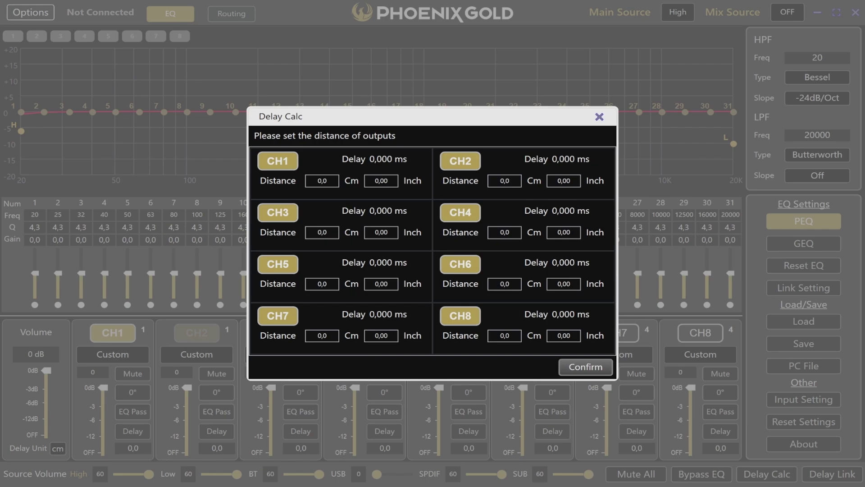
left_click(322, 181)
type("90")
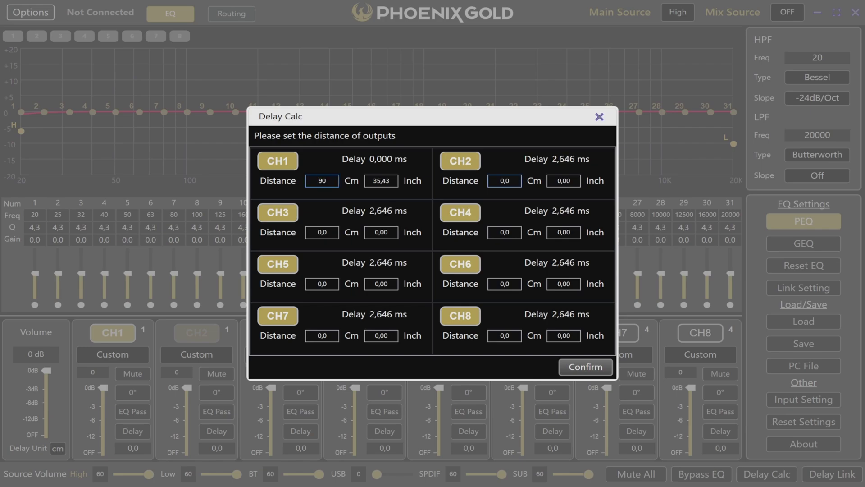
left_click(504, 180)
type("120")
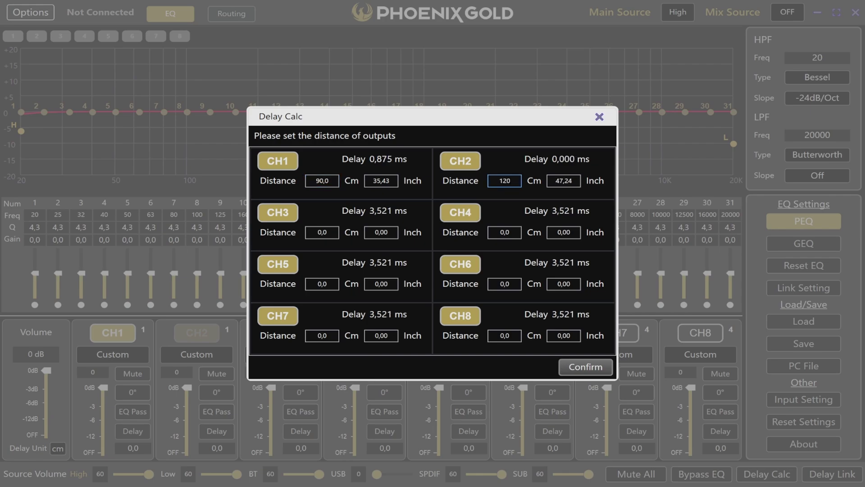
type("80")
left_click(504, 232)
type("140")
Set the CH7 and CH8 output distances to 150 cm each and apply the calculated delays
left_click(322, 335)
type("150")
left_click(504, 336)
type("150")
key("Return")
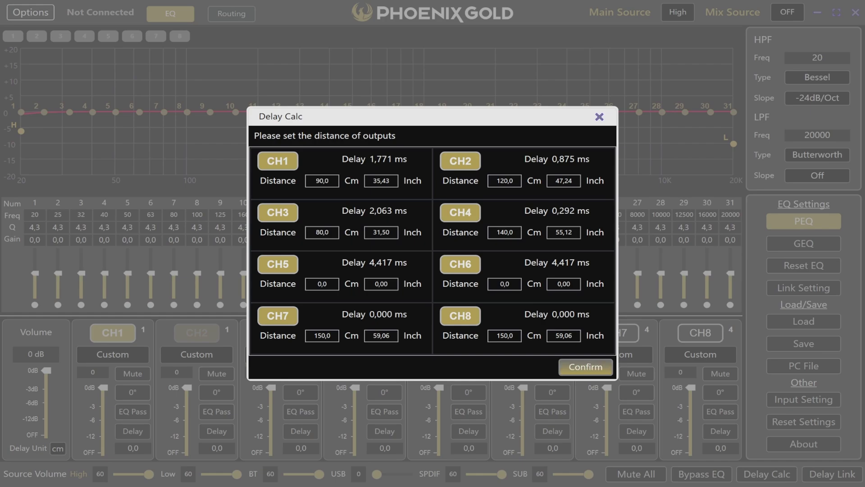
left_click(585, 366)
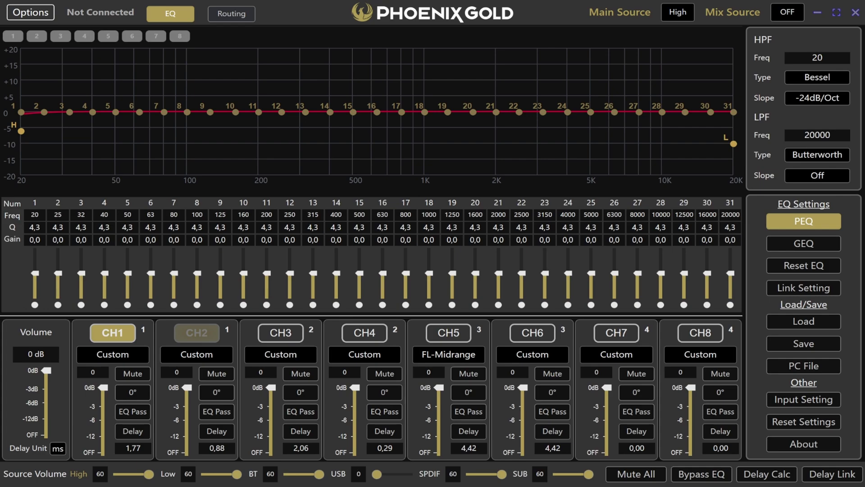
Link the delays of CH1–CH2, CH3–CH4, CH5–CH6 and CH7–CH8 as groups 1 to 4, and raise CH1's delay to about 5.42 ms
left_click(832, 474)
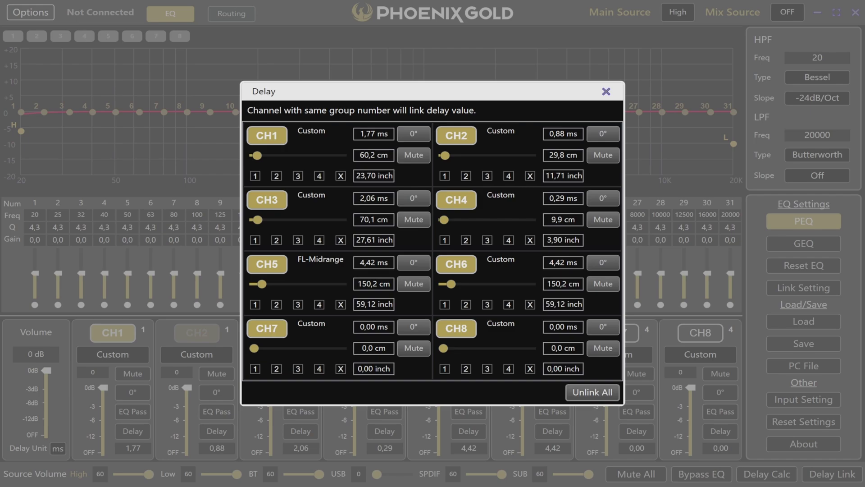
left_click(255, 176)
left_click(444, 175)
left_click(276, 239)
left_click(466, 240)
left_click(298, 305)
left_click(487, 305)
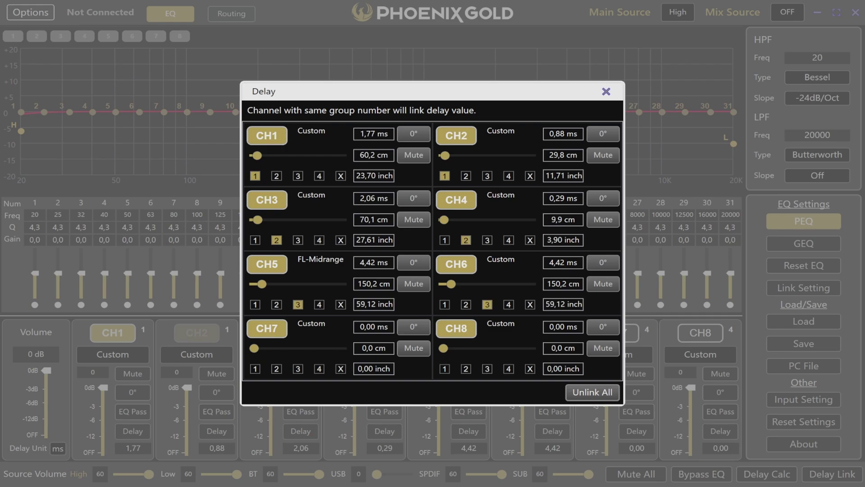
left_click(508, 369)
left_click(319, 368)
mouse_move(257, 155)
left_mouse_down()
mouse_move(303, 156)
mouse_move(264, 156)
left_mouse_up()
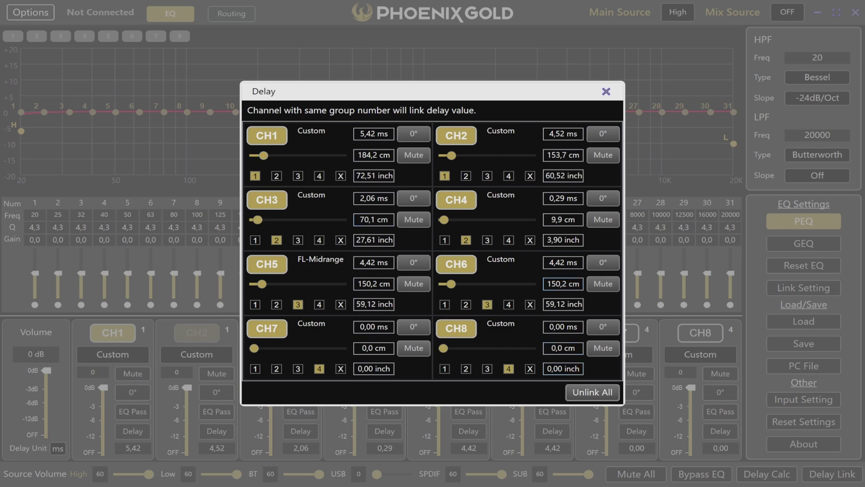
left_click(606, 91)
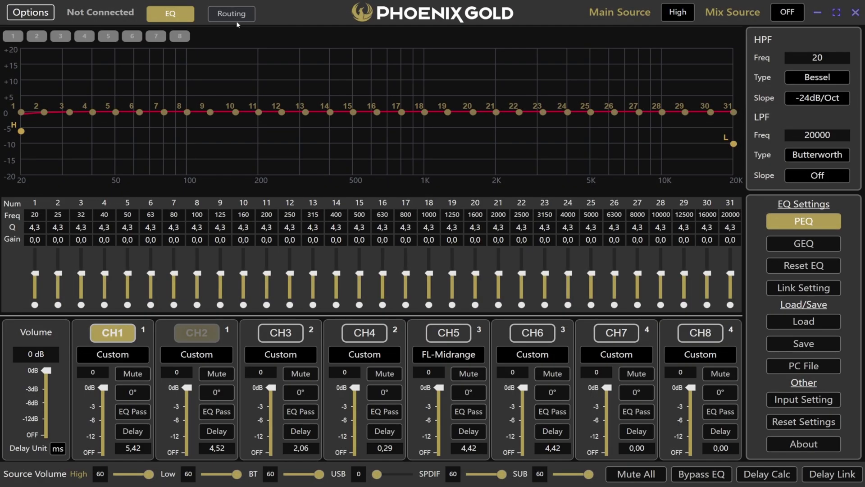
In the routing matrix, set High 1 and High 2 to 50 each for CH1, and return to the EQ view
left_click(242, 15)
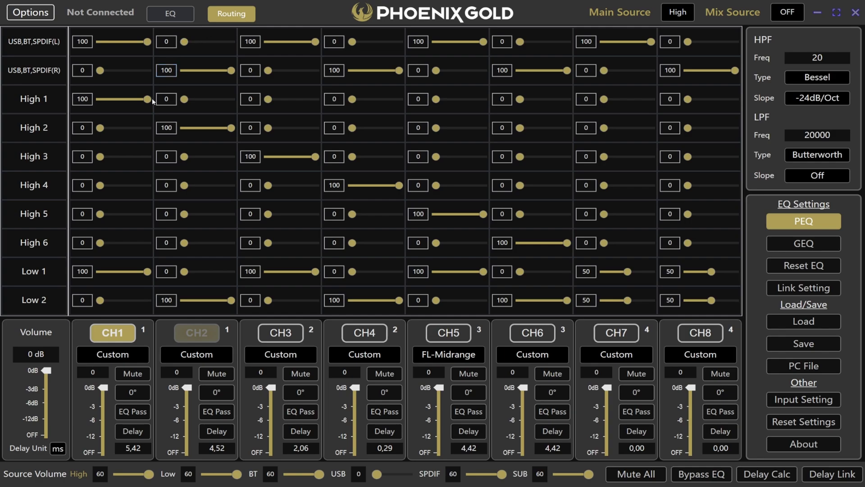
left_click_drag(151, 102, 129, 102)
left_click_drag(100, 127, 132, 129)
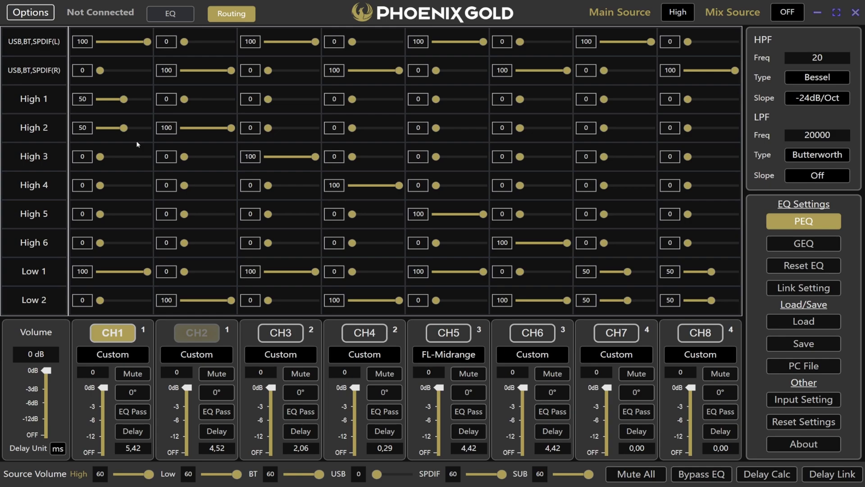
left_click(173, 15)
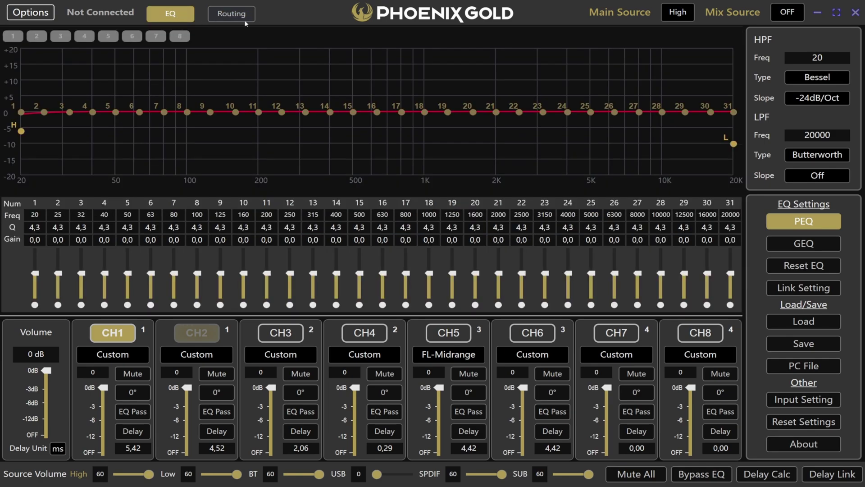
Set the main source to BT and the mix source to High
left_click(687, 20)
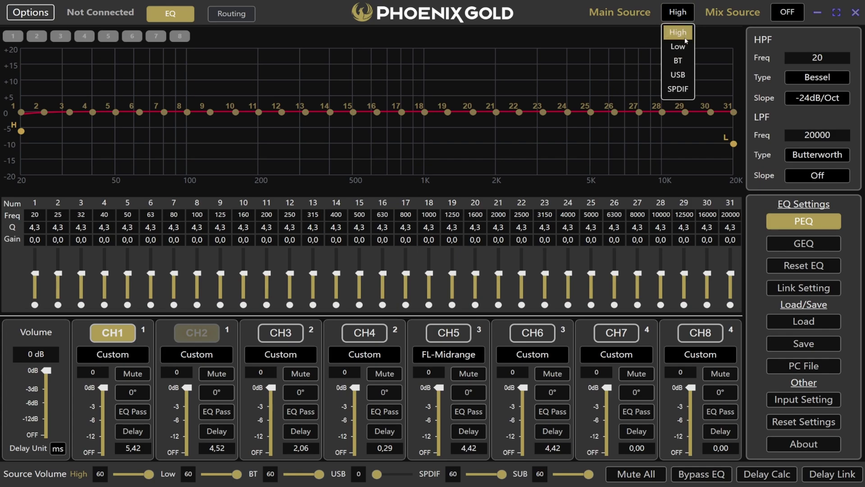
left_click(678, 60)
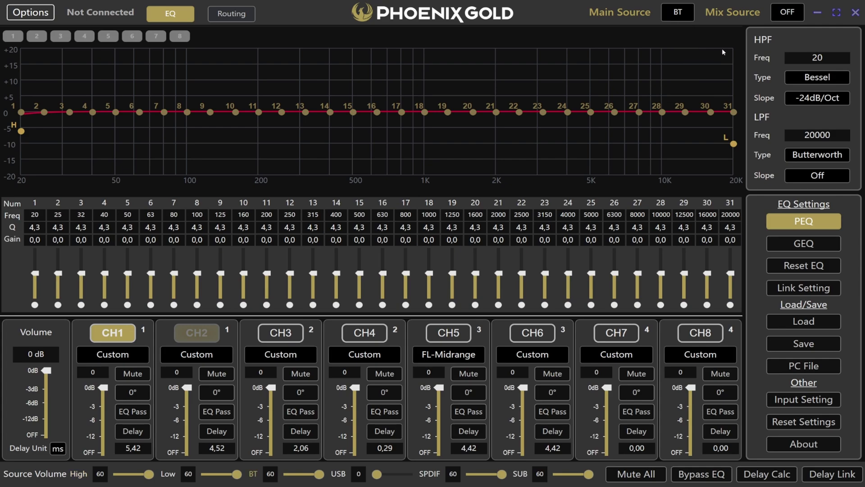
left_click(801, 16)
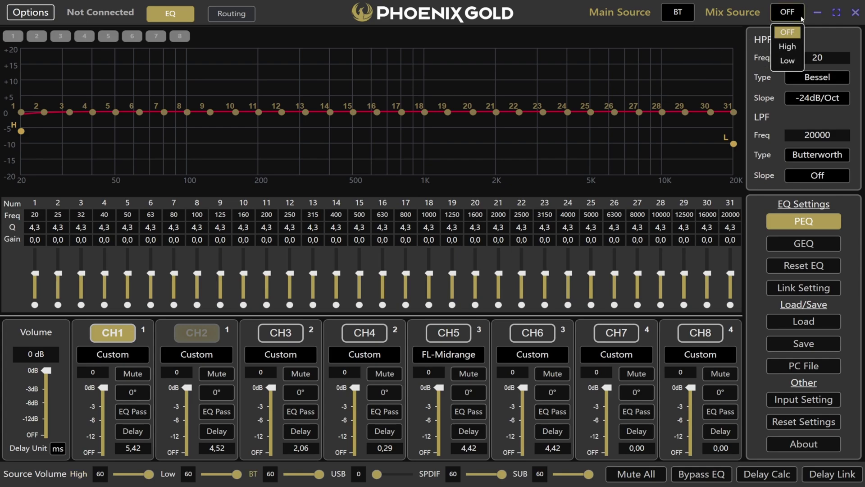
left_click(788, 47)
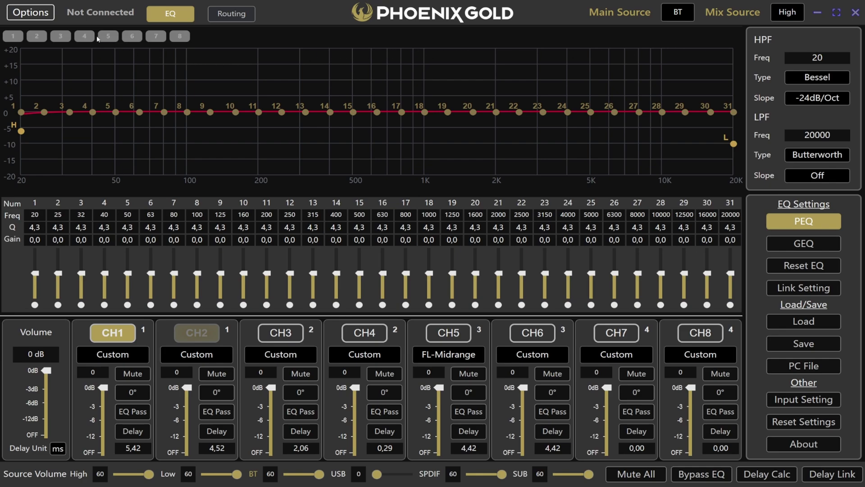
In the options, set the mix source overlap to 69 % and the boot delay to 5
left_click(53, 16)
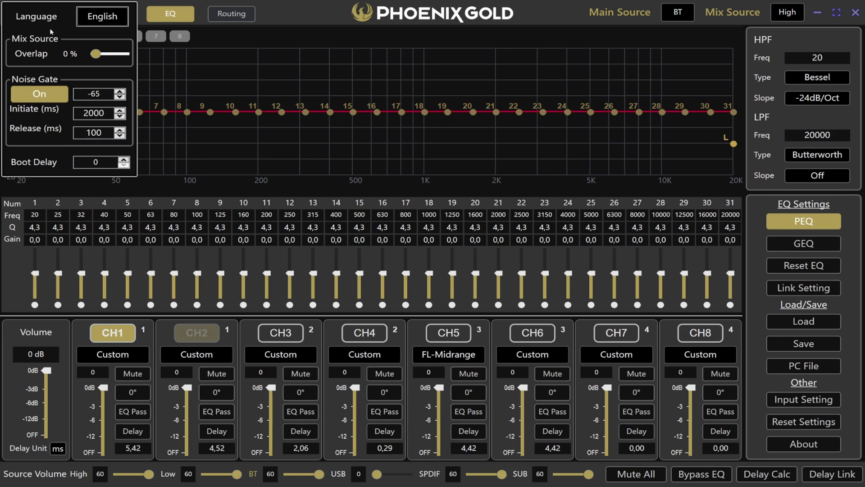
left_click_drag(95, 55, 119, 54)
left_click(123, 160)
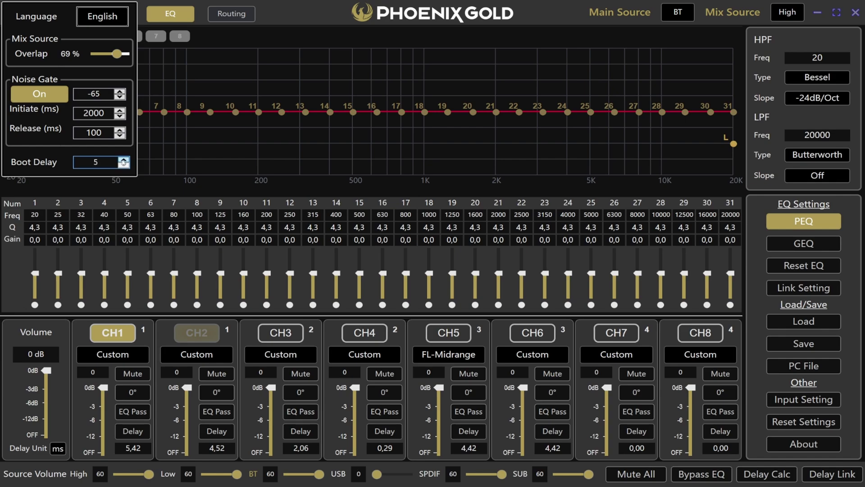
left_click_drag(123, 161, 124, 161)
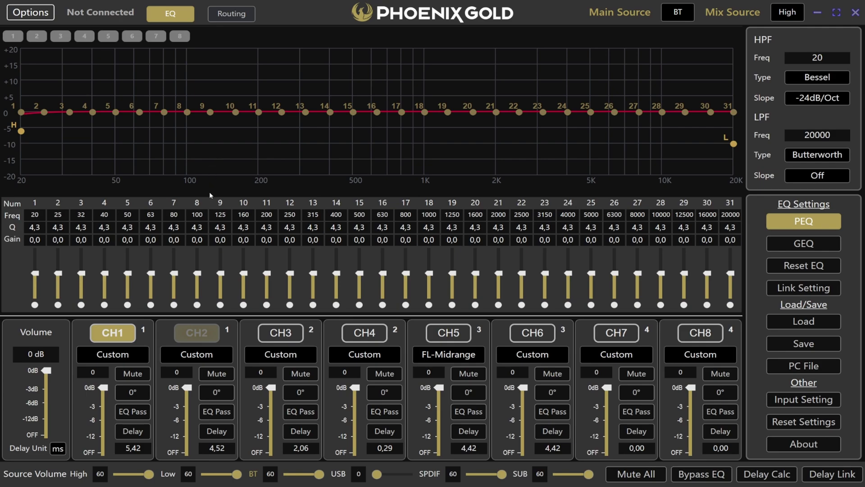
Try adjusting the source volume of the Low input
left_click(239, 476)
mouse_move(238, 475)
left_mouse_down()
mouse_move(219, 478)
mouse_move(240, 478)
left_mouse_up()
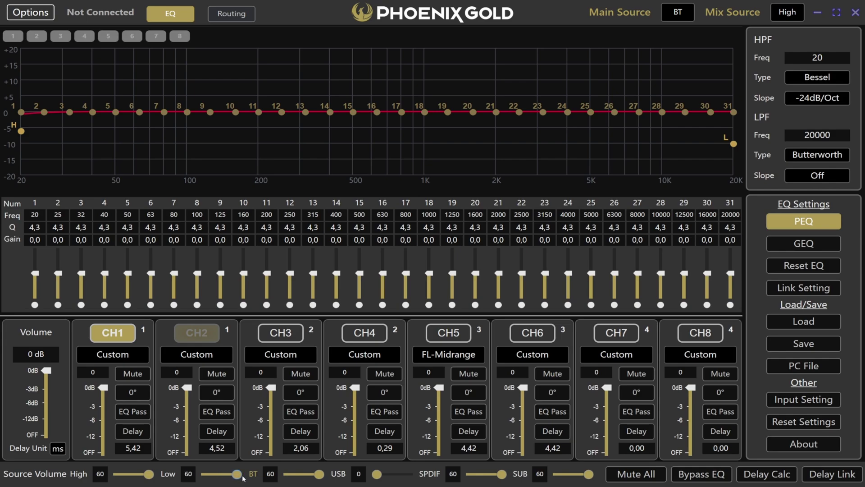